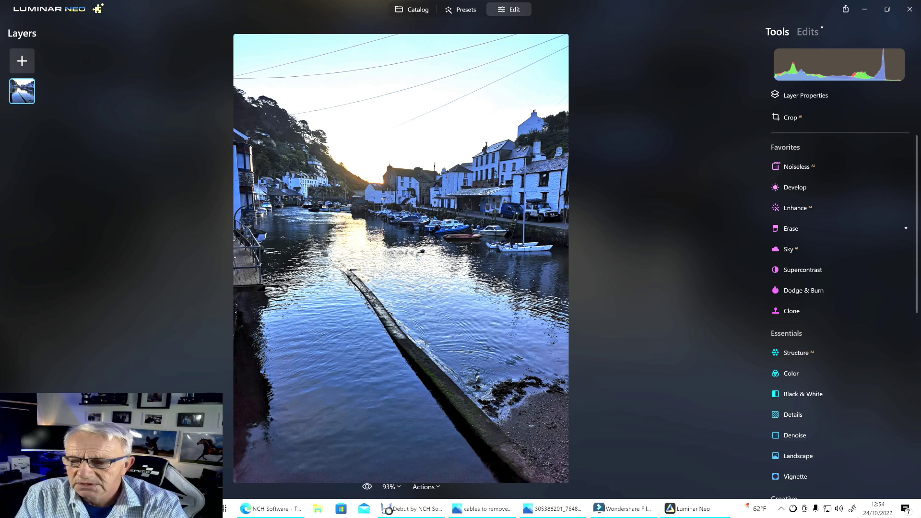
Use Erase's Remove Powerlines to clear the cables from the harbour sky
click(828, 228)
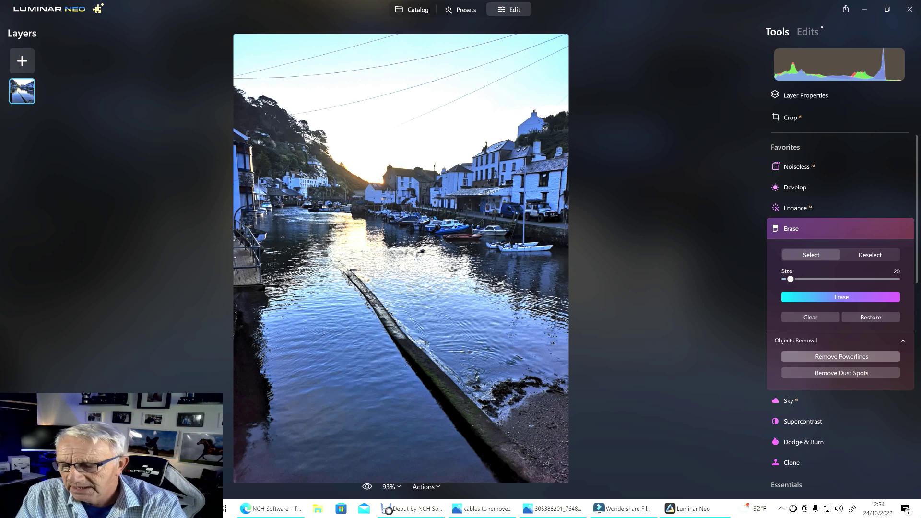
click(842, 357)
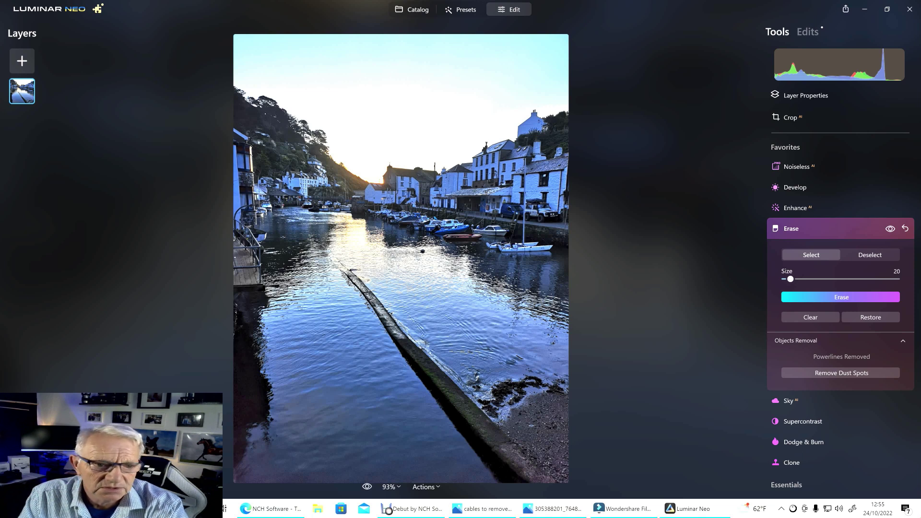
scroll(431, 154, up, 3)
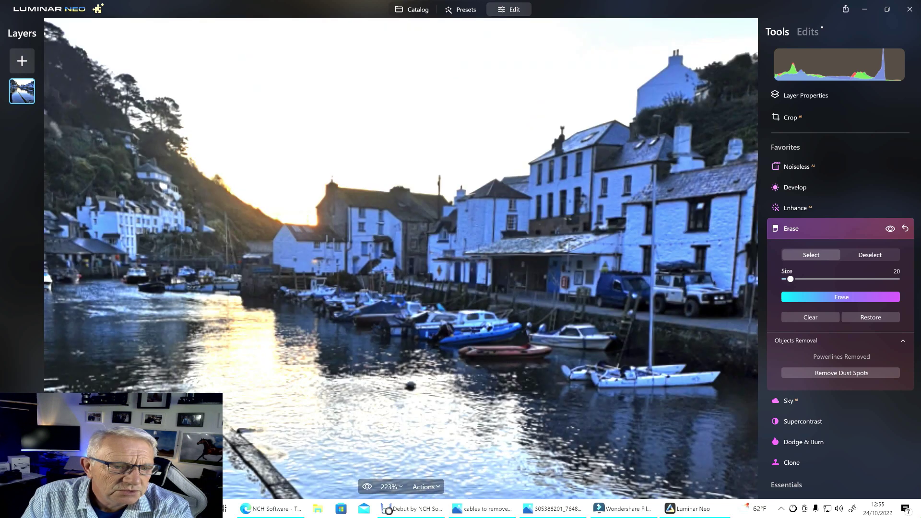
scroll(318, 137, up, 1)
drag(153, 153, 287, 246)
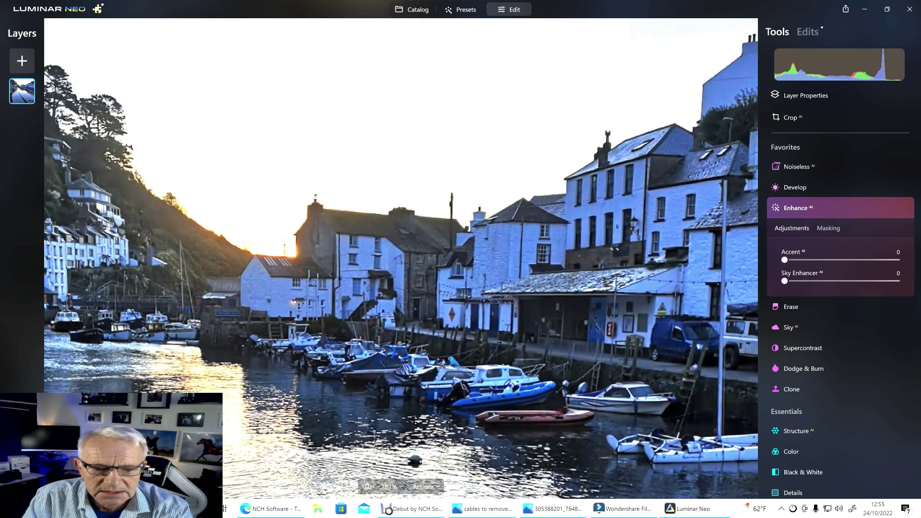
scroll(504, 346, up, 2)
scroll(439, 396, down, 4)
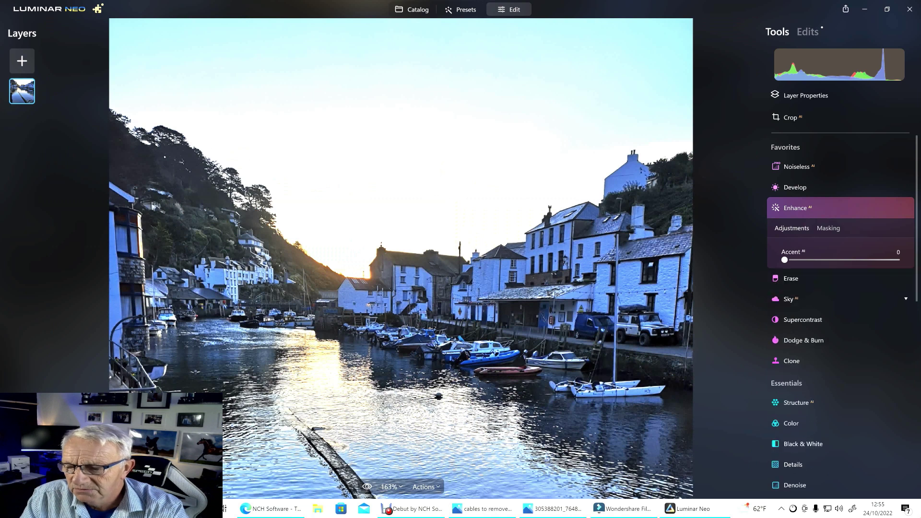
click(791, 307)
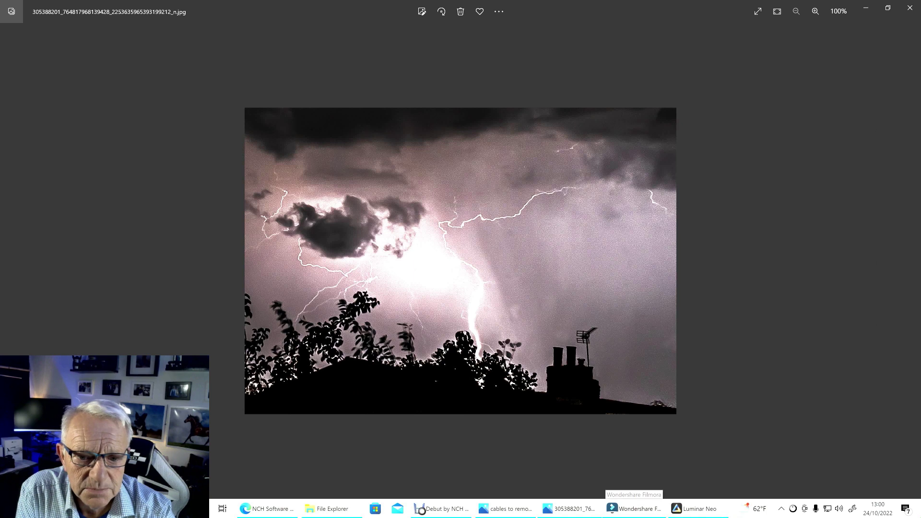
Zoom in to inspect the lightning photo's grain, zoom back out, then return to Luminar Neo
key(ctrl+plus)
key(ctrl+plus)
key(ctrl+plus)
key(ctrl+plus)
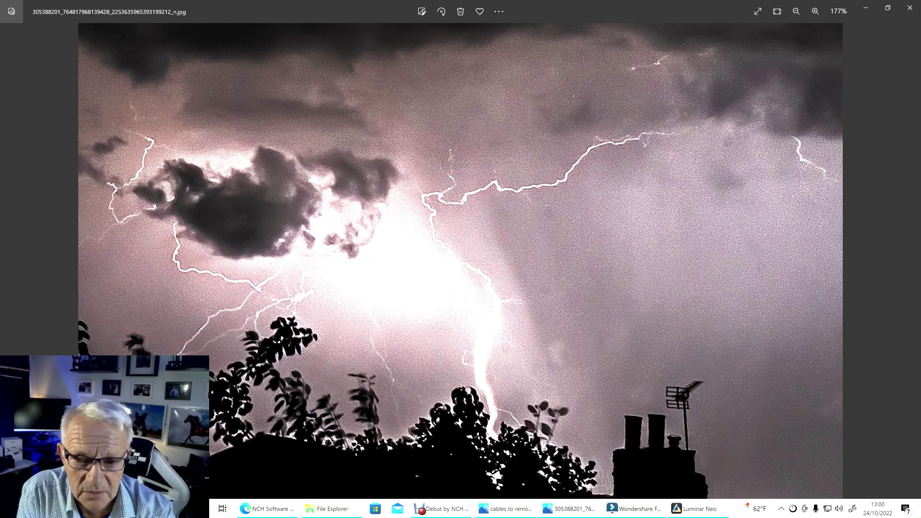
key(ctrl+minus)
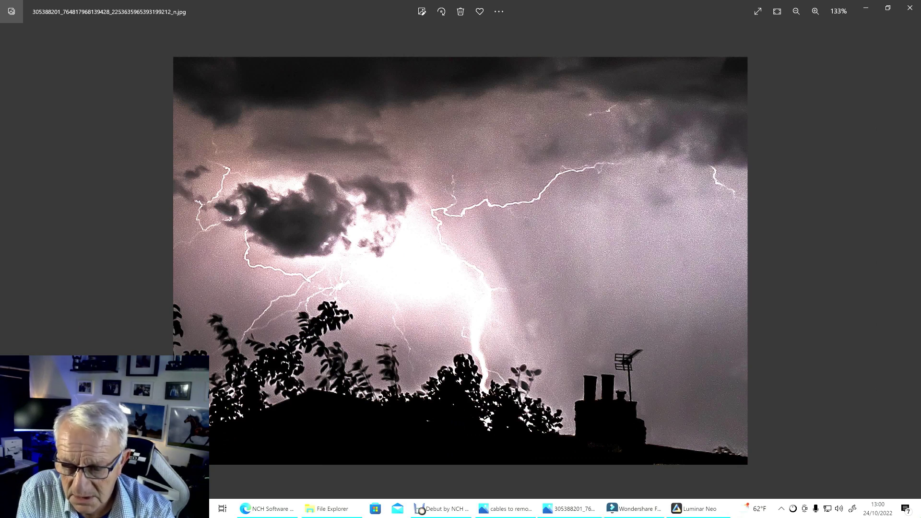
key(alt+Tab)
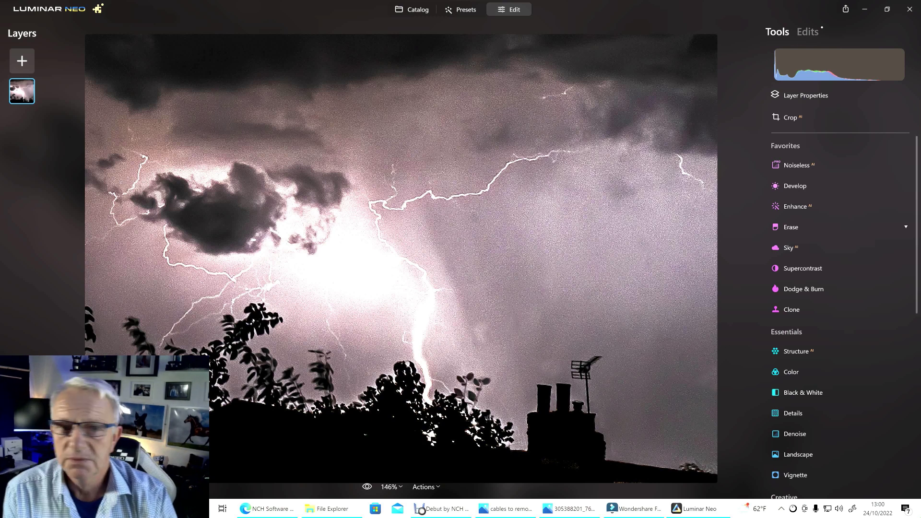
Apply the Middle preset from Noiseless AI in Favorites to the lightning photo
click(798, 165)
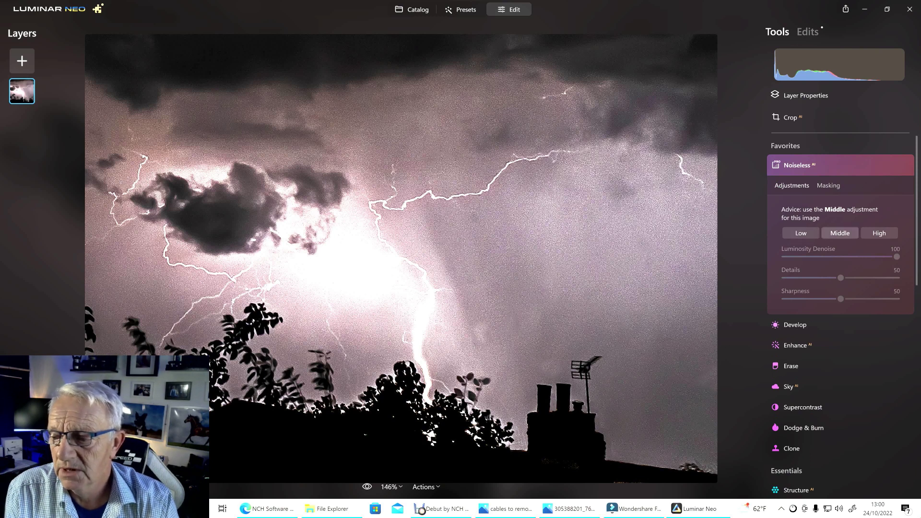
click(841, 232)
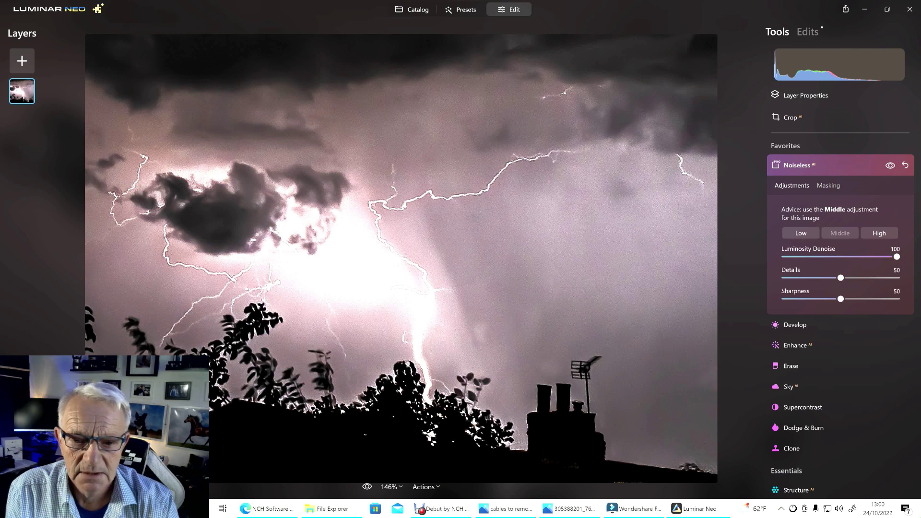
scroll(401, 259, up, 5)
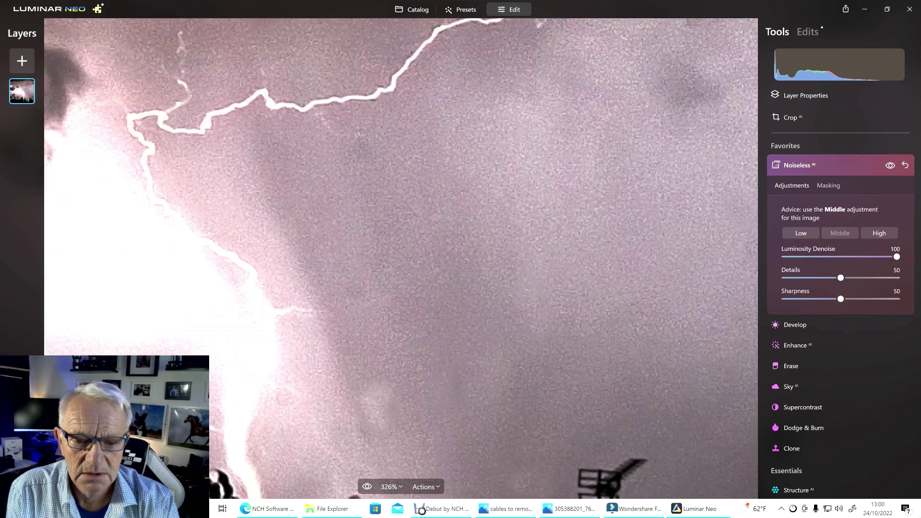
scroll(401, 259, down, 3)
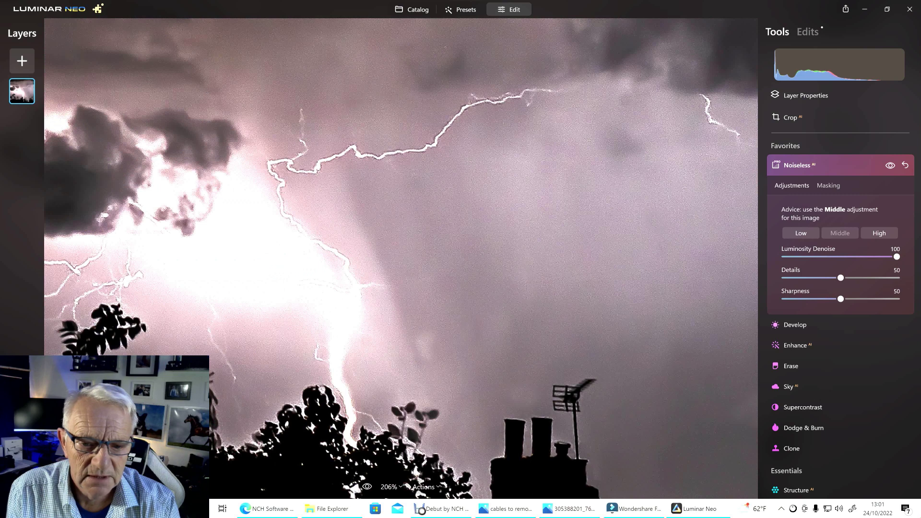
scroll(360, 187, up, 2)
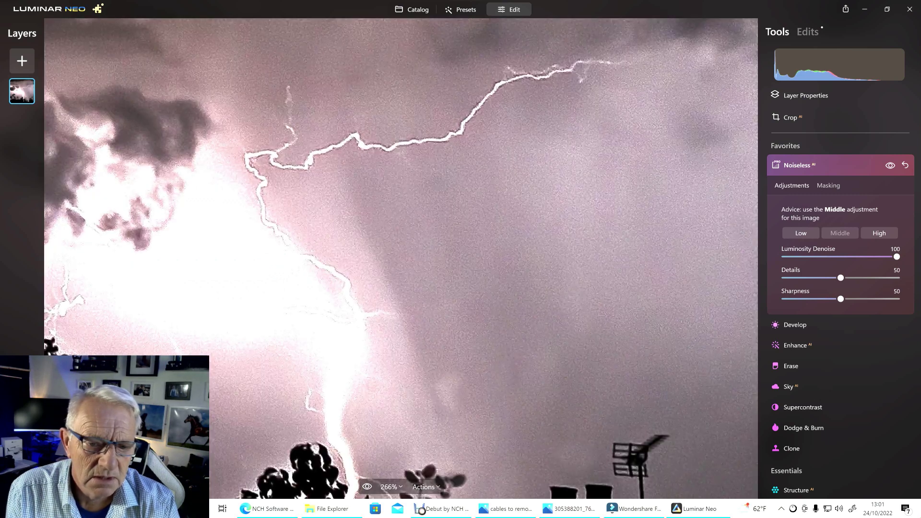
scroll(474, 282, down, 2)
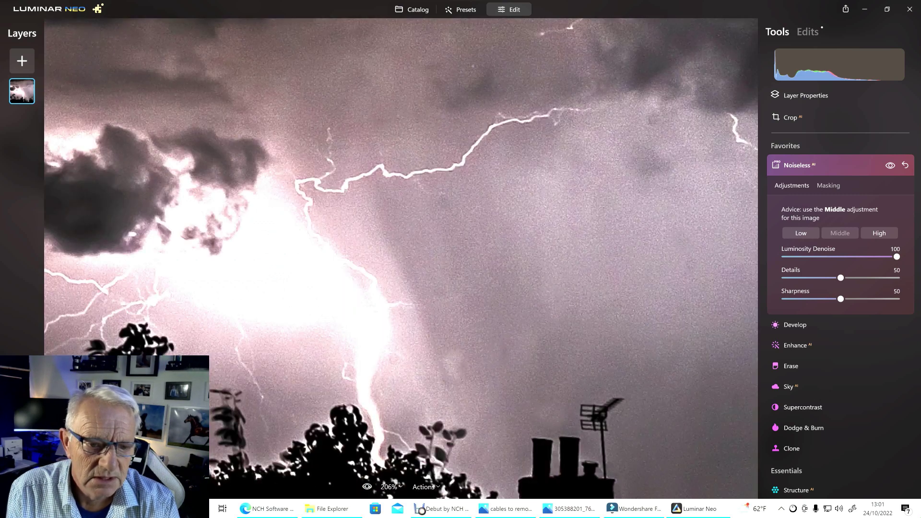
scroll(474, 282, down, 2)
scroll(473, 283, down, 2)
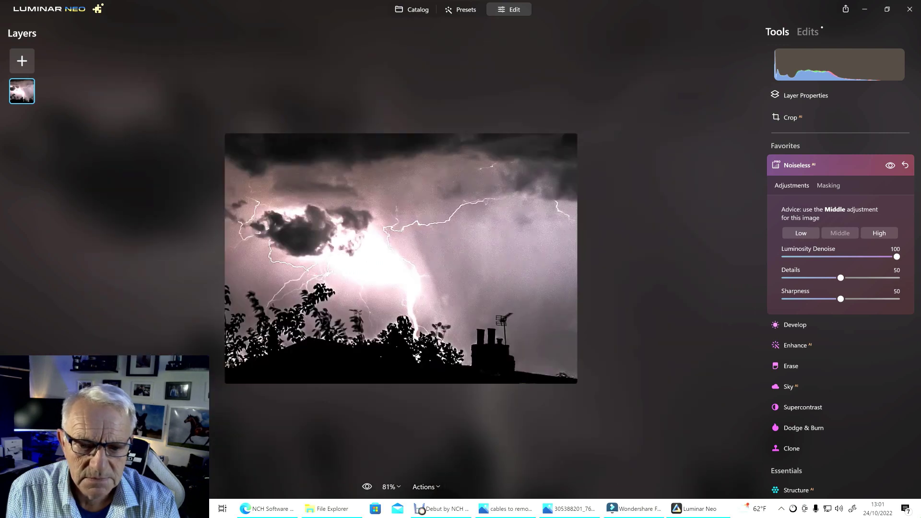
scroll(401, 258, up, 1)
scroll(401, 257, up, 1)
scroll(401, 258, down, 1)
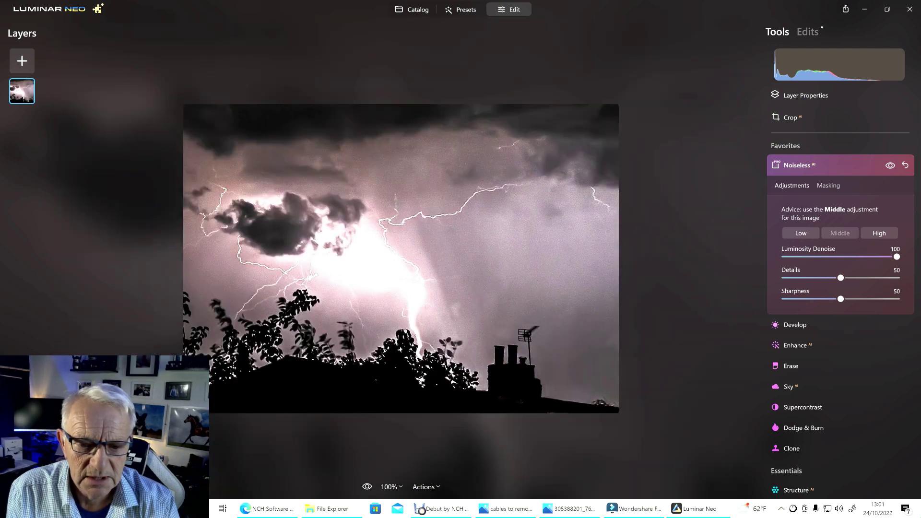